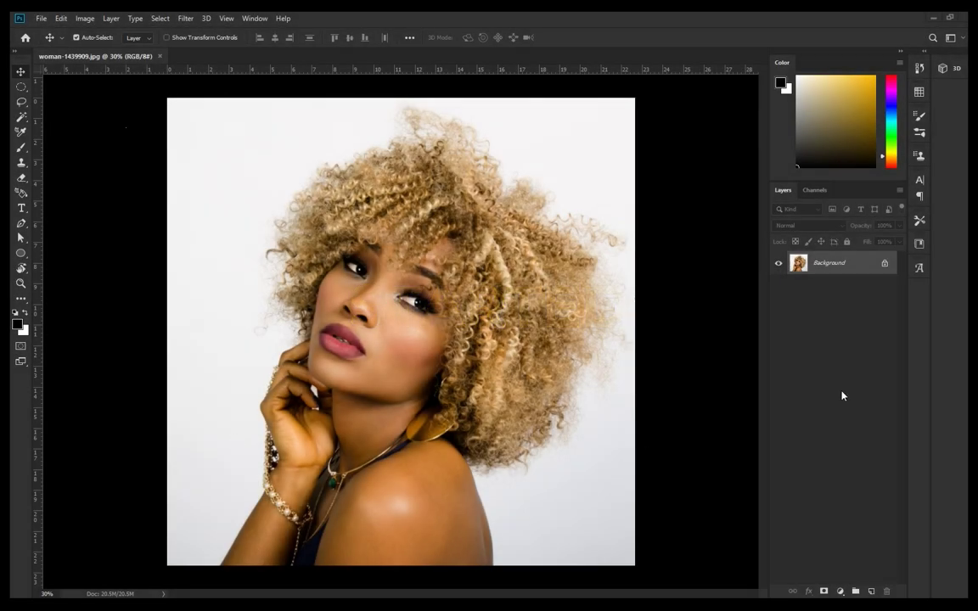
Duplicate the Background layer and add a black-filled Layer 1 directly above the original Background
{"action": "left_click_drag", "start_coordinate": [835, 269], "coordinate": [871, 591]}
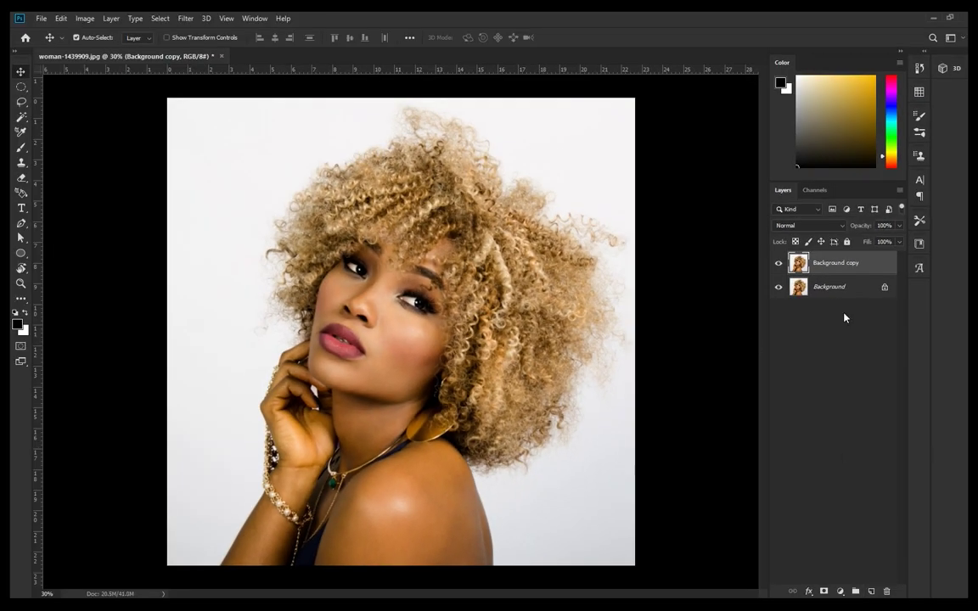
{"action": "left_click", "coordinate": [839, 289]}
{"action": "left_click", "coordinate": [872, 590]}
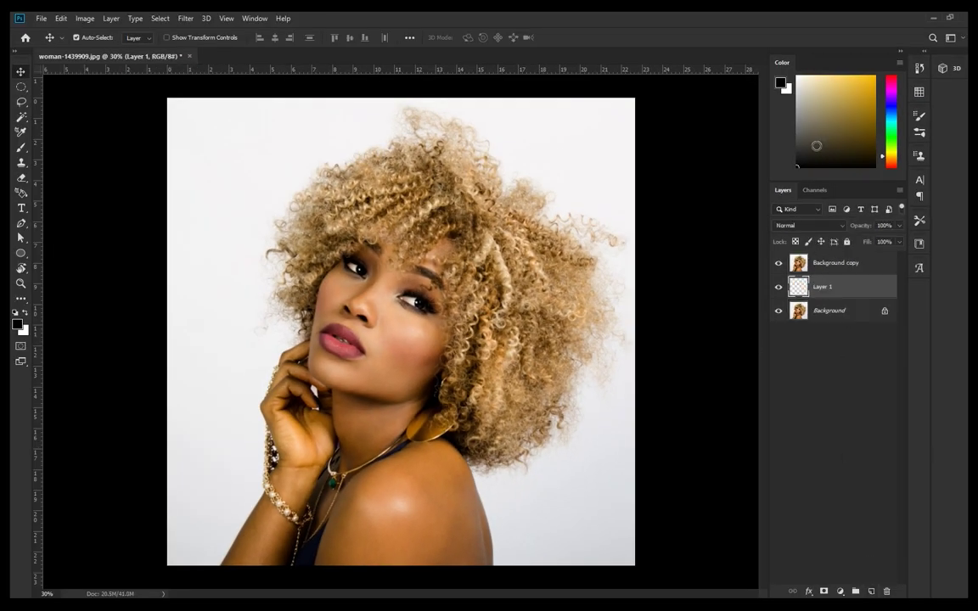
{"action": "key", "text": "g"}
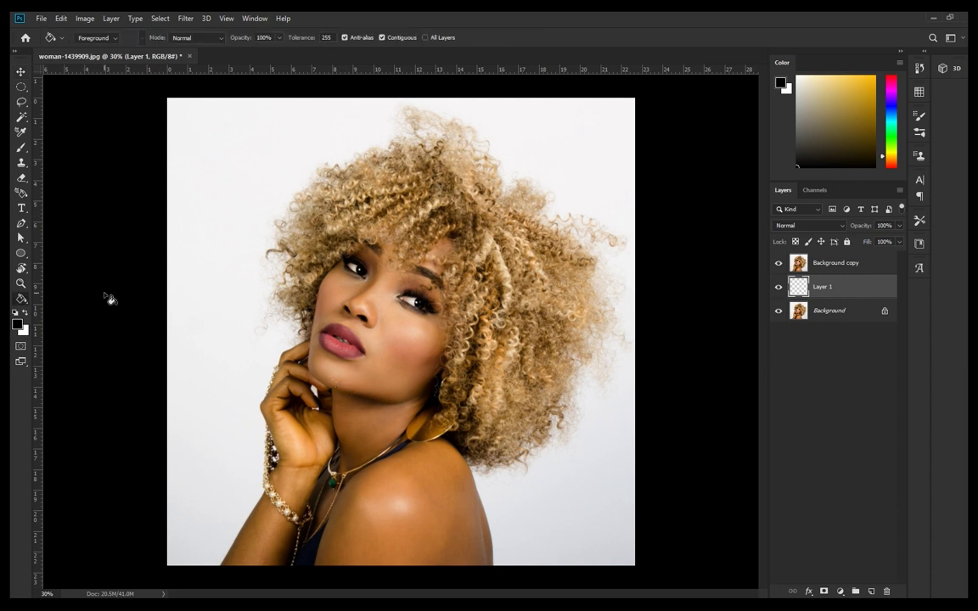
{"action": "left_click", "coordinate": [196, 276]}
{"action": "key", "text": "v"}
{"action": "scroll", "coordinate": [445, 374], "scroll_direction": "down", "scroll_amount": 1}
Select the woman with Select > Subject on Background copy and add a layer mask
{"action": "left_click", "coordinate": [838, 266]}
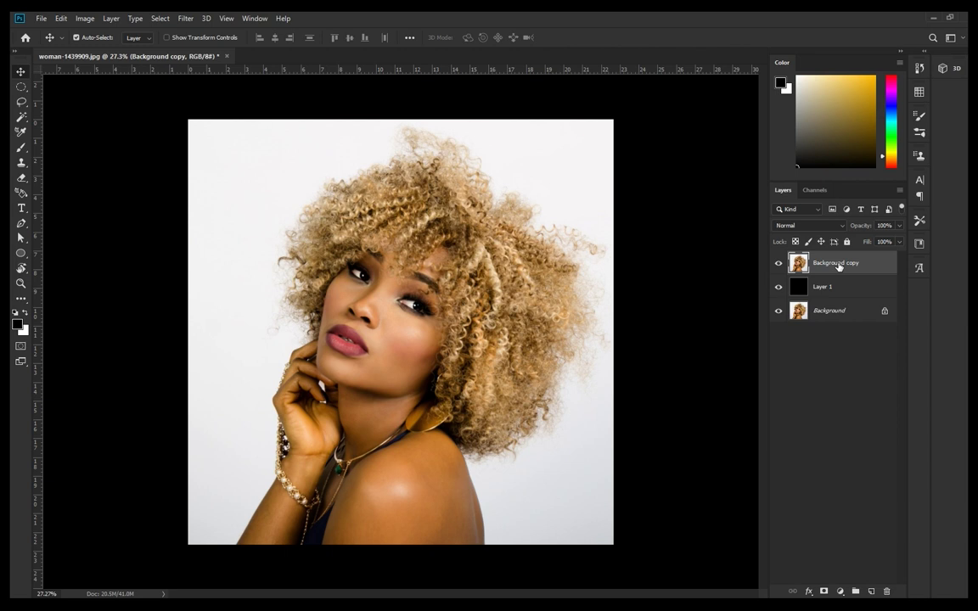
{"action": "left_click", "coordinate": [160, 18]}
{"action": "left_click", "coordinate": [183, 141]}
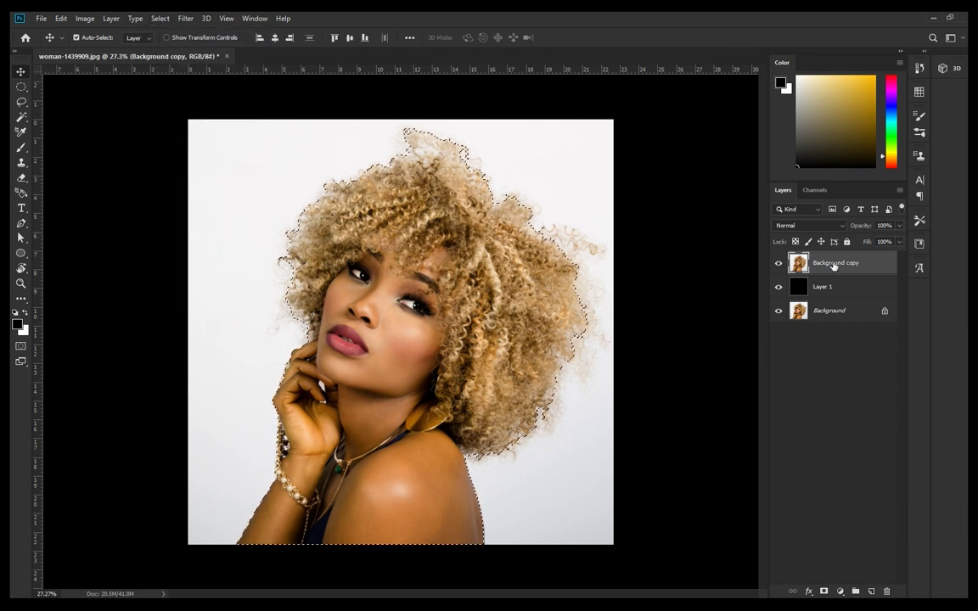
{"action": "left_click", "coordinate": [823, 591]}
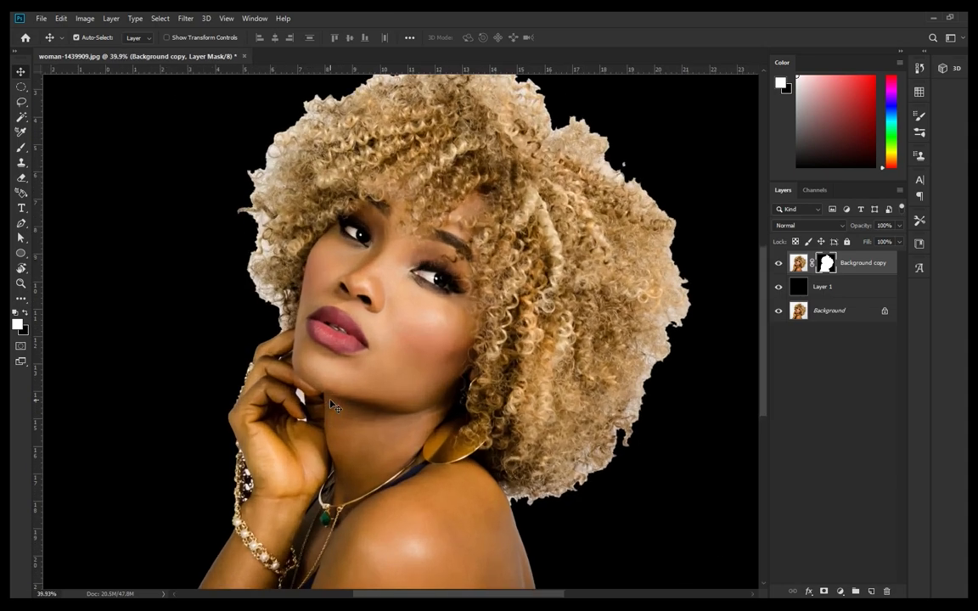
Zoom and pan to inspect the masked hair edges, then bring up the layer mask's options
{"action": "scroll", "coordinate": [339, 406], "scroll_direction": "up", "scroll_amount": 5}
{"action": "left_click_drag", "start_coordinate": [420, 332], "coordinate": [391, 358]}
{"action": "scroll", "coordinate": [390, 358], "scroll_direction": "up", "scroll_amount": 3}
{"action": "mouse_move", "coordinate": [500, 264]}
{"action": "left_mouse_down"}
{"action": "mouse_move", "coordinate": [343, 356]}
{"action": "mouse_move", "coordinate": [321, 319]}
{"action": "left_mouse_up"}
{"action": "scroll", "coordinate": [321, 319], "scroll_direction": "down", "scroll_amount": 5}
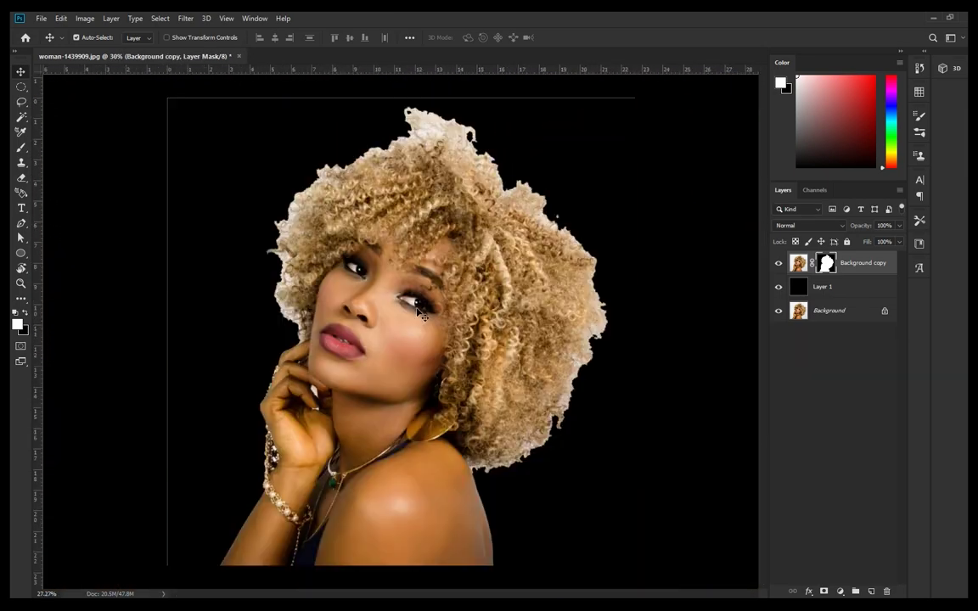
{"action": "scroll", "coordinate": [407, 306], "scroll_direction": "down", "scroll_amount": 1}
{"action": "right_click", "coordinate": [826, 263]}
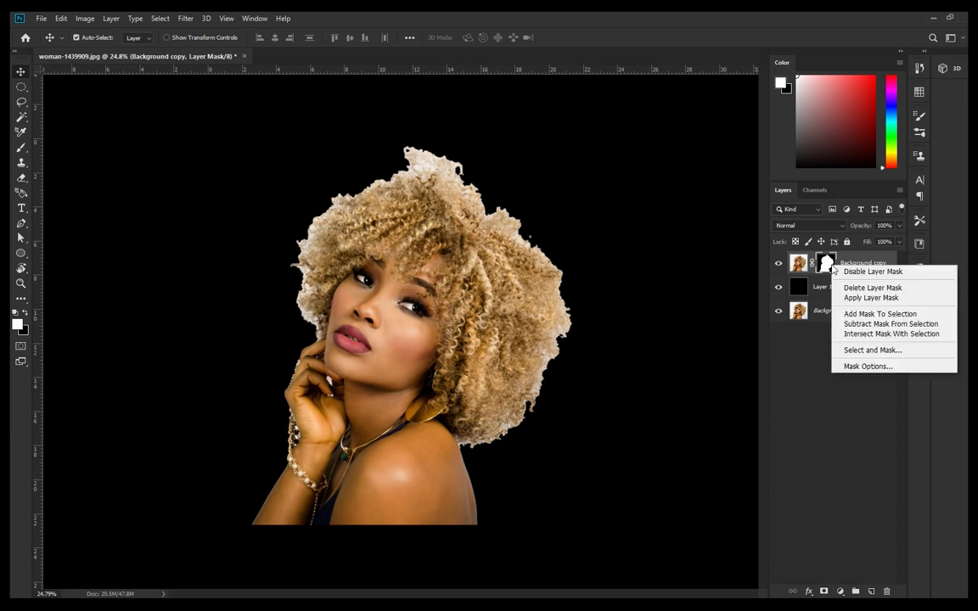
In Select and Mask, brush the left hair edge and set Contrast 13% and Feather 1.0 px
{"action": "left_click", "coordinate": [854, 349]}
{"action": "scroll", "coordinate": [602, 297], "scroll_direction": "up", "scroll_amount": 3}
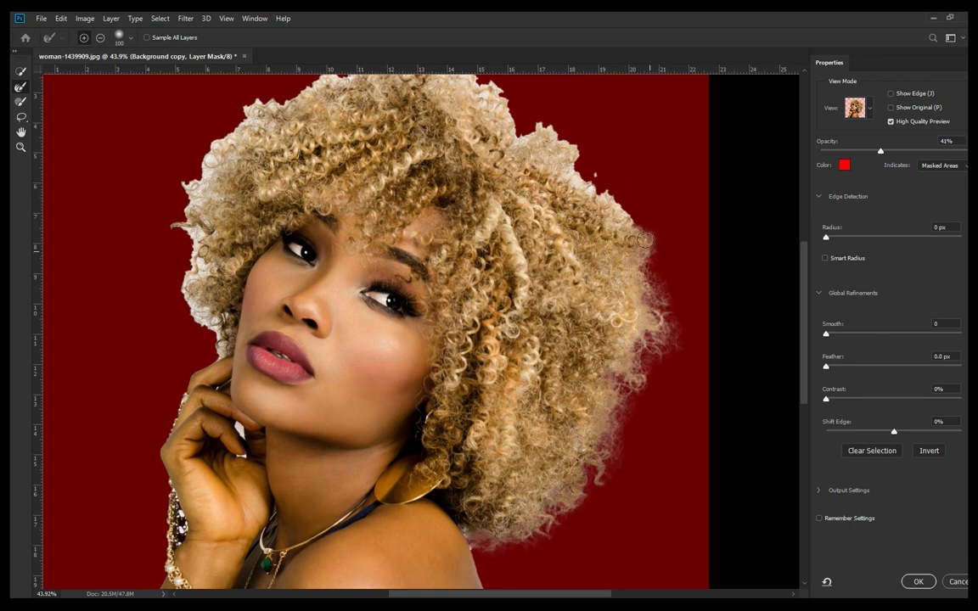
{"action": "scroll", "coordinate": [574, 233], "scroll_direction": "down", "scroll_amount": 2}
{"action": "mouse_move", "coordinate": [320, 330]}
{"action": "left_mouse_down"}
{"action": "mouse_move", "coordinate": [358, 139]}
{"action": "mouse_move", "coordinate": [451, 132]}
{"action": "mouse_move", "coordinate": [559, 211]}
{"action": "mouse_move", "coordinate": [592, 377]}
{"action": "left_mouse_up"}
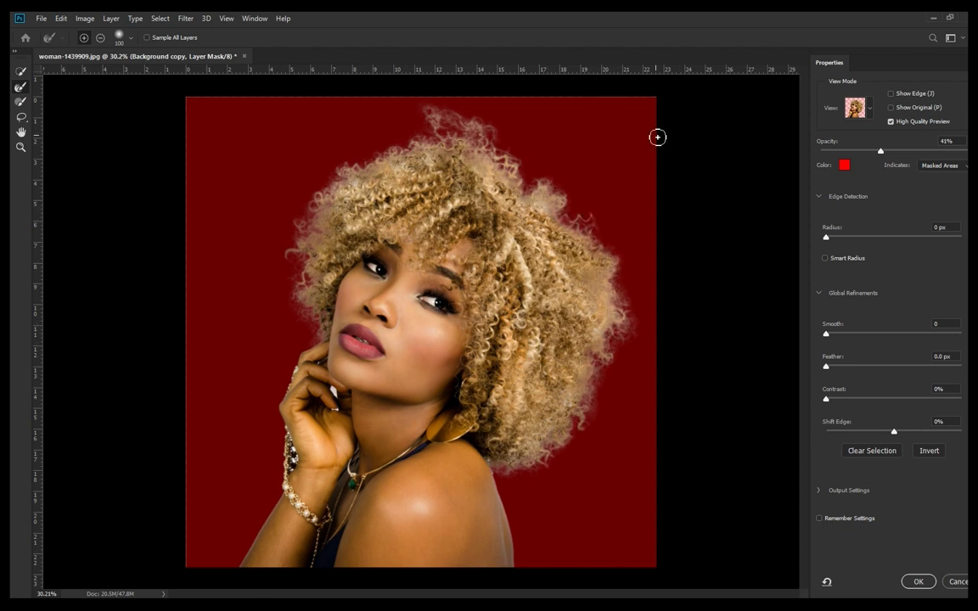
{"action": "mouse_move", "coordinate": [826, 399]}
{"action": "left_mouse_down"}
{"action": "mouse_move", "coordinate": [840, 399]}
{"action": "mouse_move", "coordinate": [834, 371]}
{"action": "left_mouse_up"}
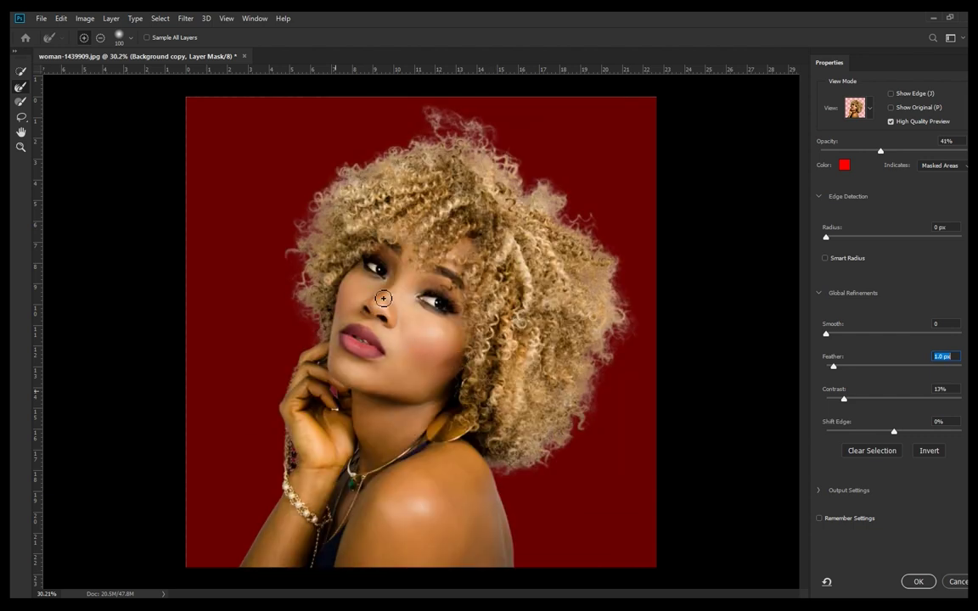
{"action": "key", "text": "Return"}
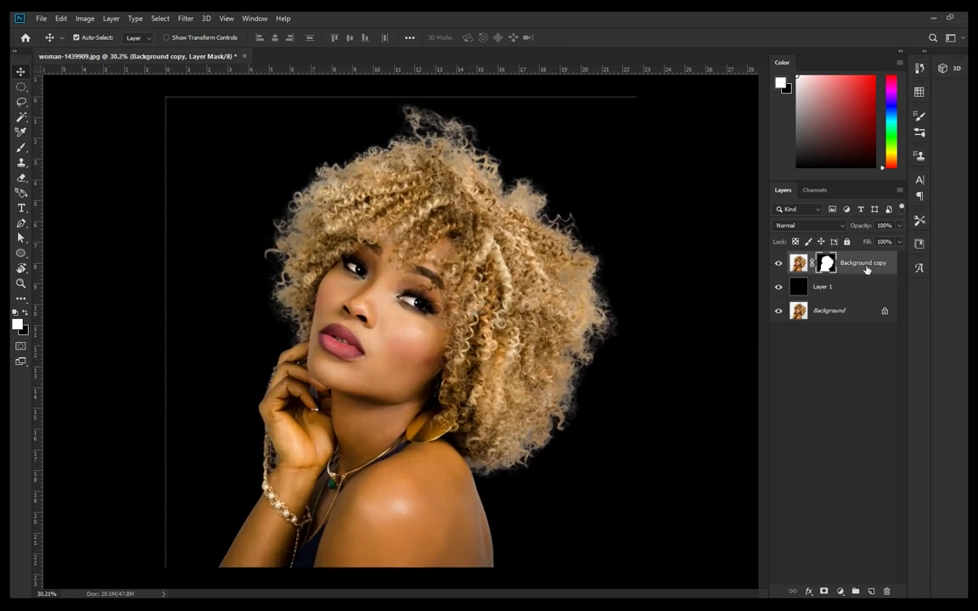
Add a Black & White adjustment with darker reds and adjusted cyans, clipped to the portrait
{"action": "left_click", "coordinate": [840, 590]}
{"action": "left_click", "coordinate": [881, 498]}
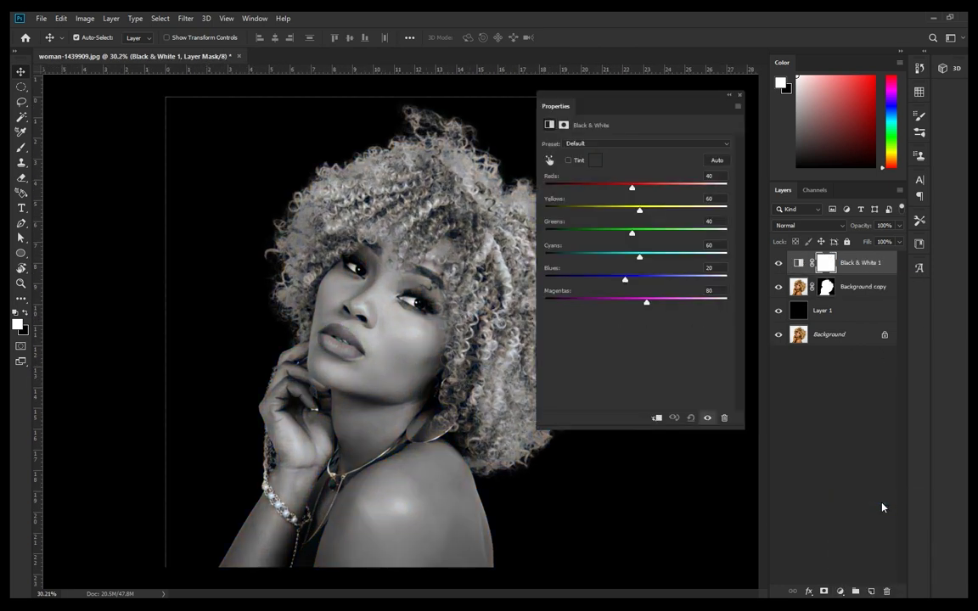
{"action": "mouse_move", "coordinate": [631, 186]}
{"action": "left_mouse_down"}
{"action": "mouse_move", "coordinate": [613, 186]}
{"action": "mouse_move", "coordinate": [646, 214]}
{"action": "left_mouse_up"}
{"action": "left_click_drag", "start_coordinate": [640, 260], "coordinate": [647, 260]}
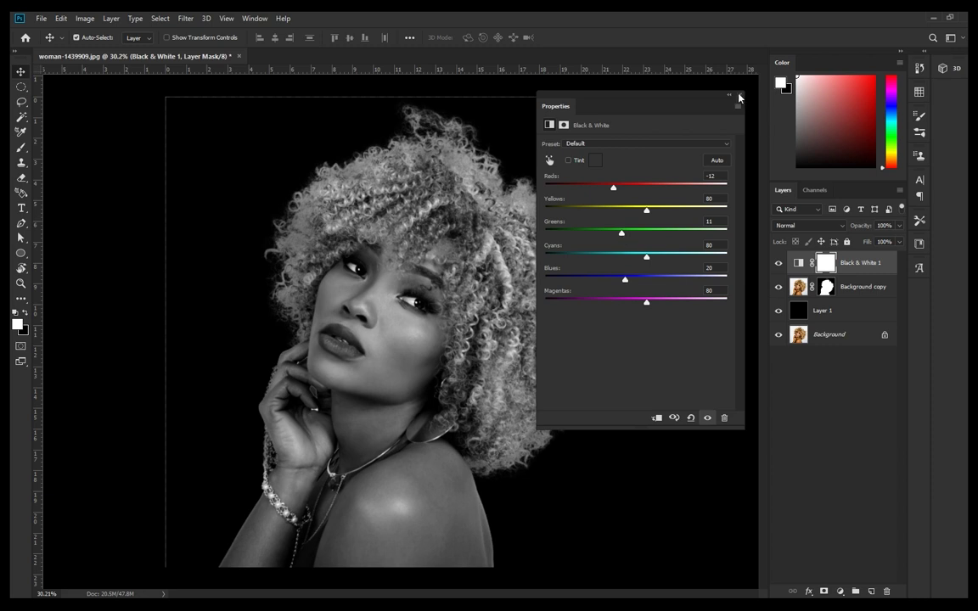
{"action": "left_click", "coordinate": [739, 96]}
{"action": "left_click", "coordinate": [803, 275], "text": "alt"}
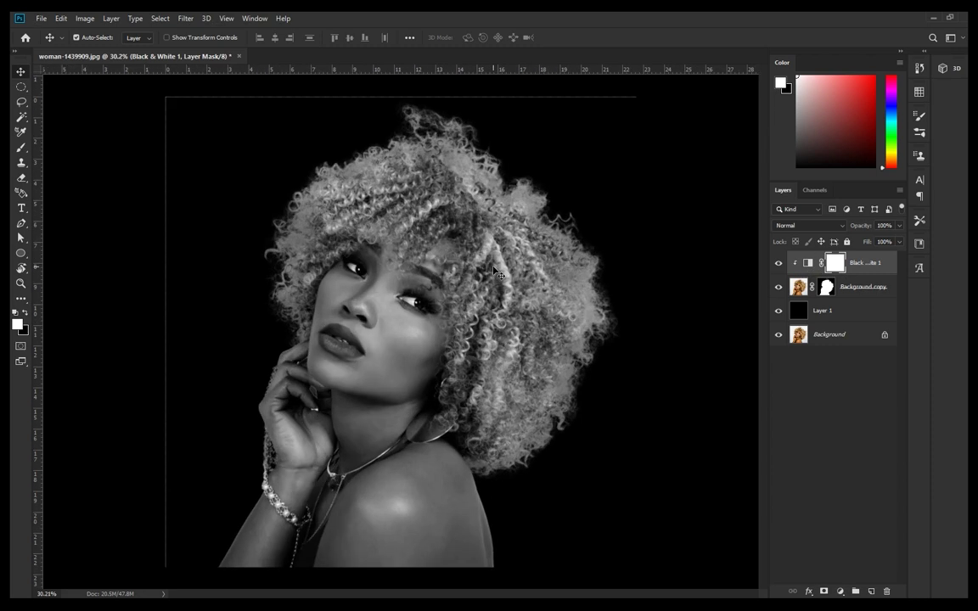
Combine the portrait and adjustment into the Black & White 1 smart object and check the cutout over black
{"action": "scroll", "coordinate": [509, 254], "scroll_direction": "up", "scroll_amount": 1}
{"action": "right_click", "coordinate": [794, 263]}
{"action": "left_click", "coordinate": [768, 267]}
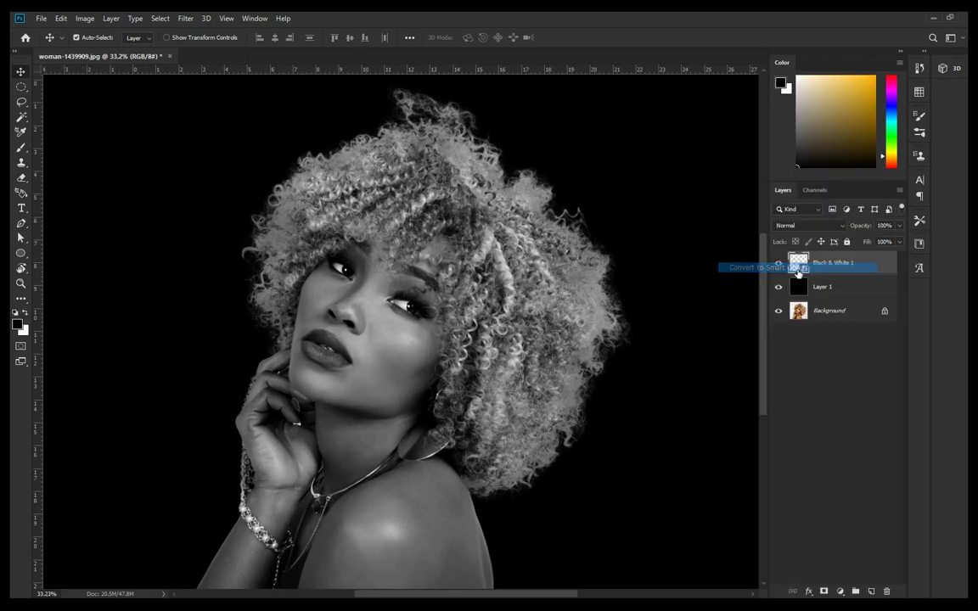
{"action": "scroll", "coordinate": [405, 313], "scroll_direction": "down", "scroll_amount": 1}
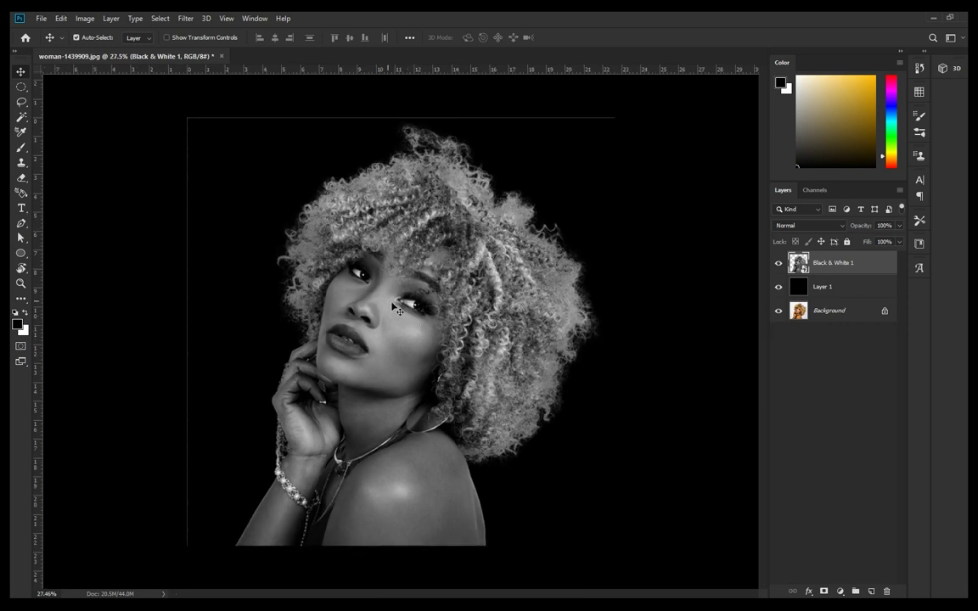
{"action": "scroll", "coordinate": [399, 309], "scroll_direction": "up", "scroll_amount": 3}
{"action": "scroll", "coordinate": [509, 255], "scroll_direction": "up", "scroll_amount": 1}
{"action": "scroll", "coordinate": [339, 212], "scroll_direction": "down", "scroll_amount": 1}
{"action": "scroll", "coordinate": [289, 146], "scroll_direction": "down", "scroll_amount": 2}
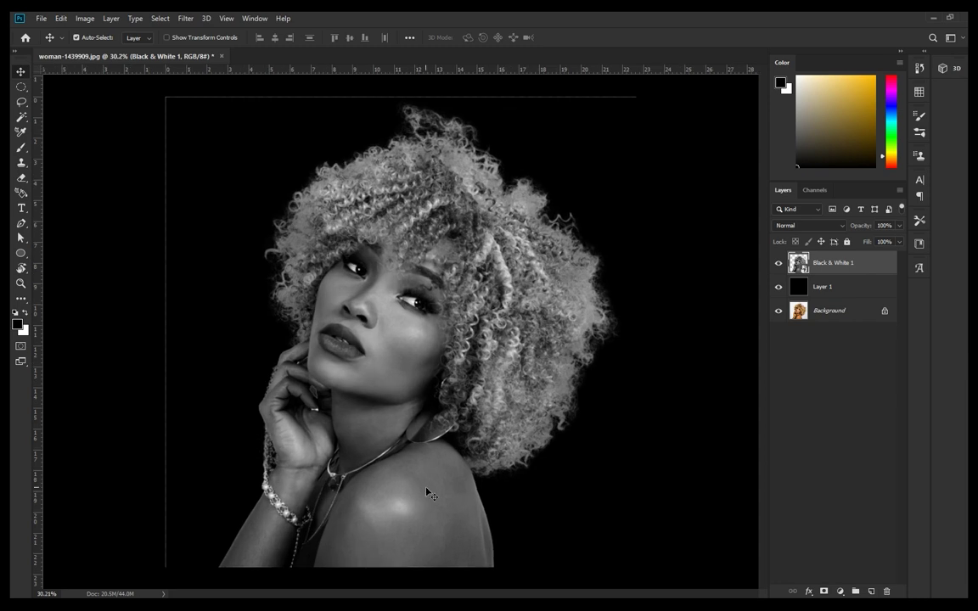
{"action": "left_click", "coordinate": [779, 288]}
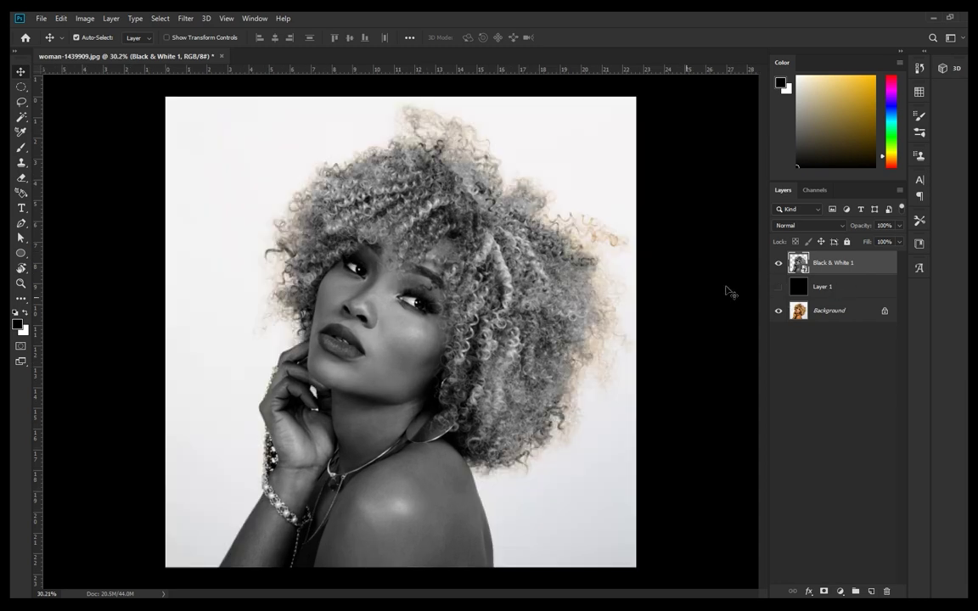
{"action": "left_click", "coordinate": [778, 287]}
{"action": "left_click", "coordinate": [158, 19]}
Apply a 5-pixel Gaussian Blur smart filter to Black & White 1 and inspect the face
{"action": "left_click", "coordinate": [161, 19]}
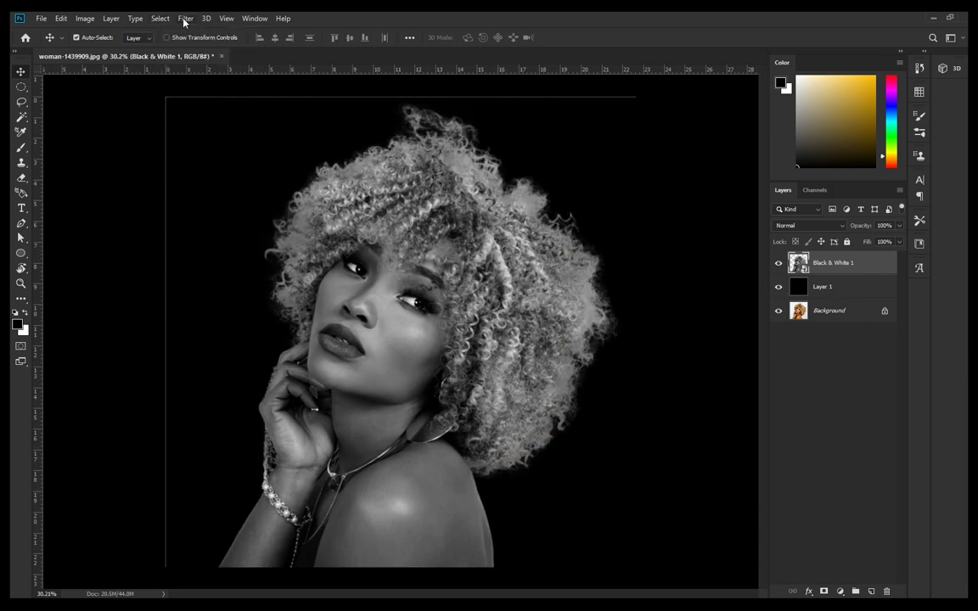
{"action": "left_click", "coordinate": [185, 17]}
{"action": "left_click", "coordinate": [349, 193]}
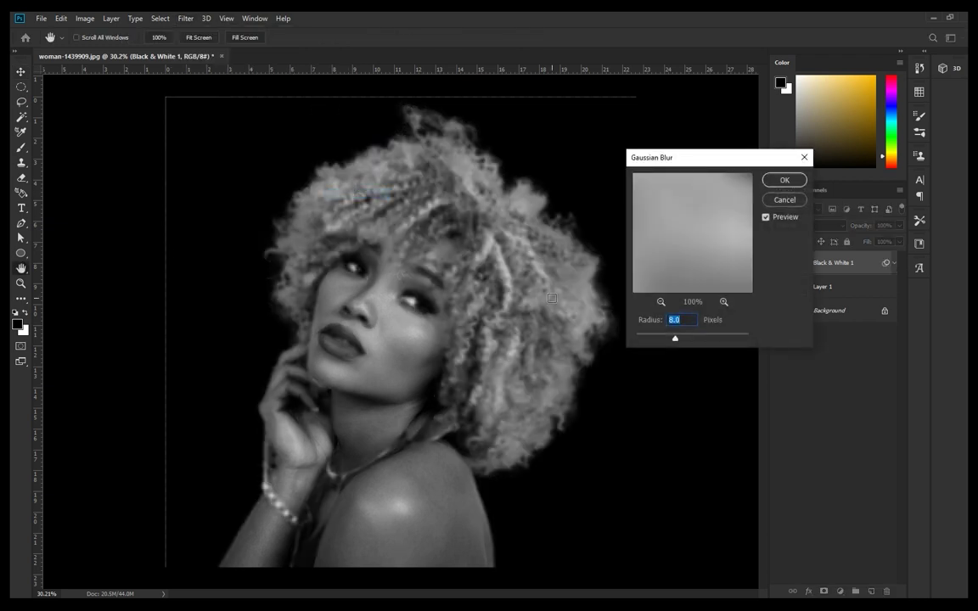
{"action": "type", "text": "5"}
{"action": "key", "text": "Return"}
{"action": "scroll", "coordinate": [438, 308], "scroll_direction": "up", "scroll_amount": 5}
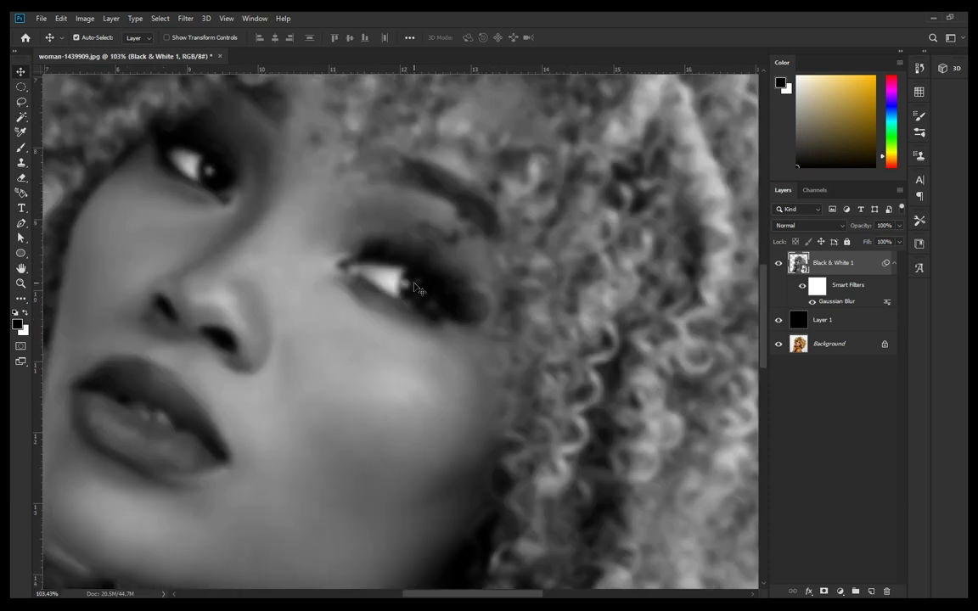
{"action": "mouse_move", "coordinate": [282, 361]}
{"action": "left_mouse_down"}
{"action": "mouse_move", "coordinate": [582, 284]}
{"action": "mouse_move", "coordinate": [519, 227]}
{"action": "left_mouse_up"}
{"action": "scroll", "coordinate": [520, 226], "scroll_direction": "down", "scroll_amount": 5}
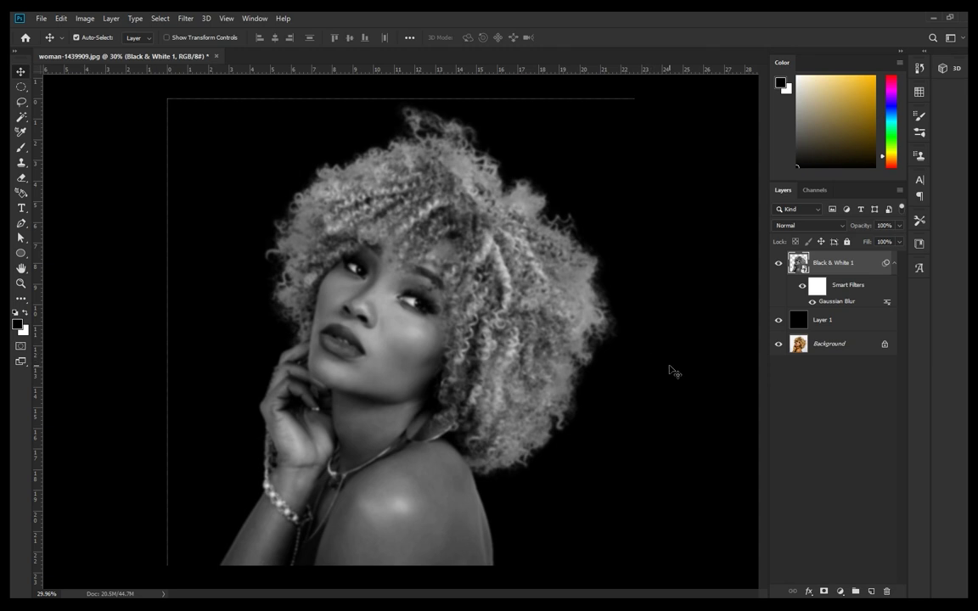
Save the document as displacement.psd in Photoshop format, then trash the Gaussian Blur smart filter
{"action": "left_click", "coordinate": [41, 19]}
{"action": "left_click", "coordinate": [60, 138]}
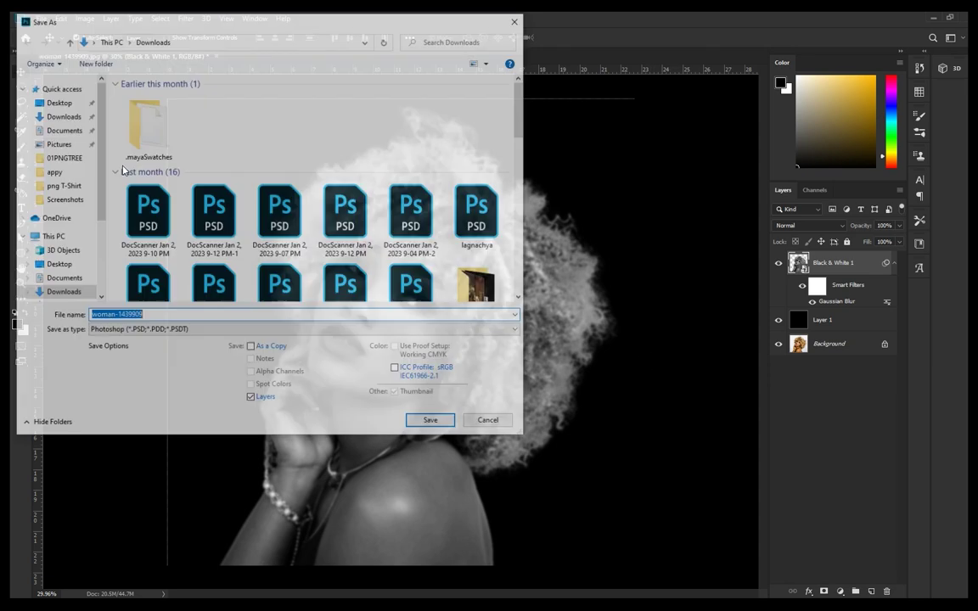
{"action": "type", "text": "disp"}
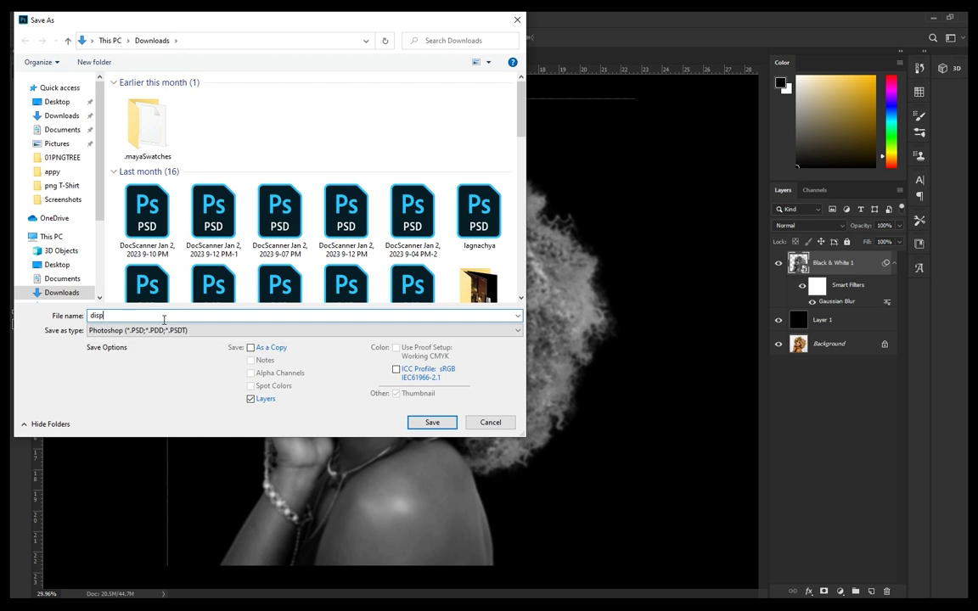
{"action": "type", "text": "lacement"}
{"action": "key", "text": "Return"}
{"action": "left_click", "coordinate": [533, 126]}
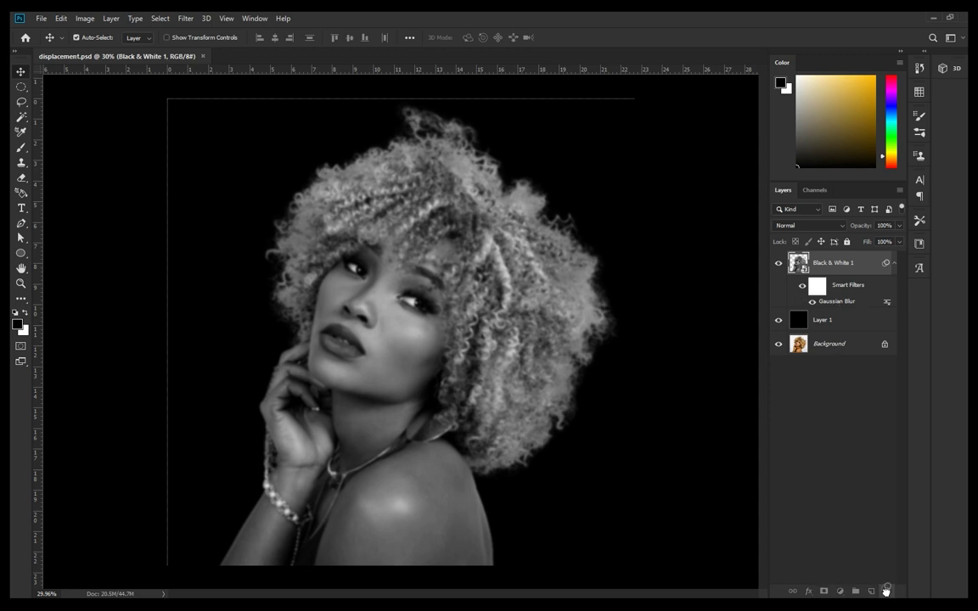
{"action": "left_click_drag", "start_coordinate": [885, 591], "coordinate": [887, 590]}
{"action": "scroll", "coordinate": [357, 273], "scroll_direction": "up", "scroll_amount": 5}
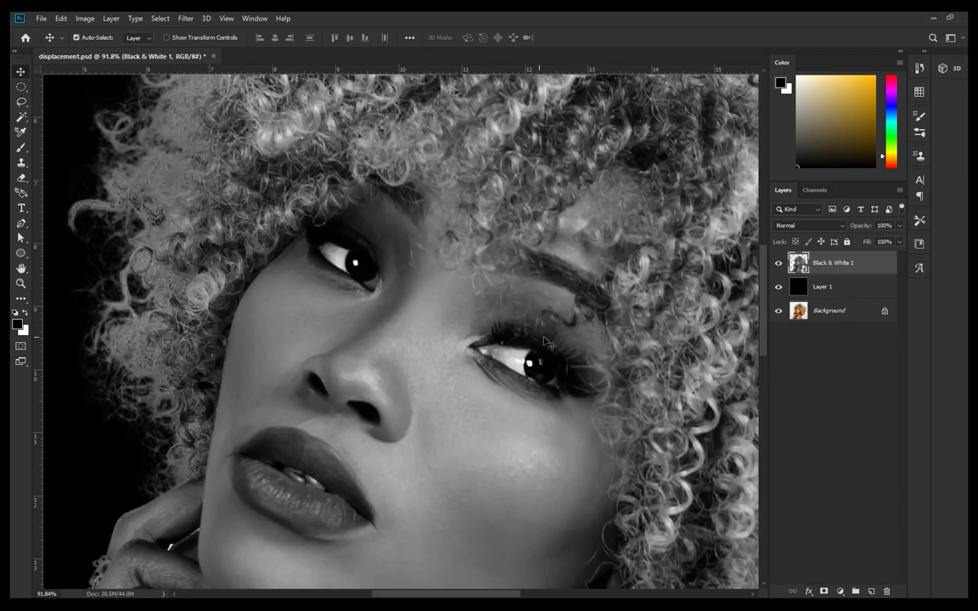
Hide the portrait layers and add an empty Layer 2 moved above black Layer 1
{"action": "scroll", "coordinate": [548, 342], "scroll_direction": "down", "scroll_amount": 5}
{"action": "left_click", "coordinate": [778, 265]}
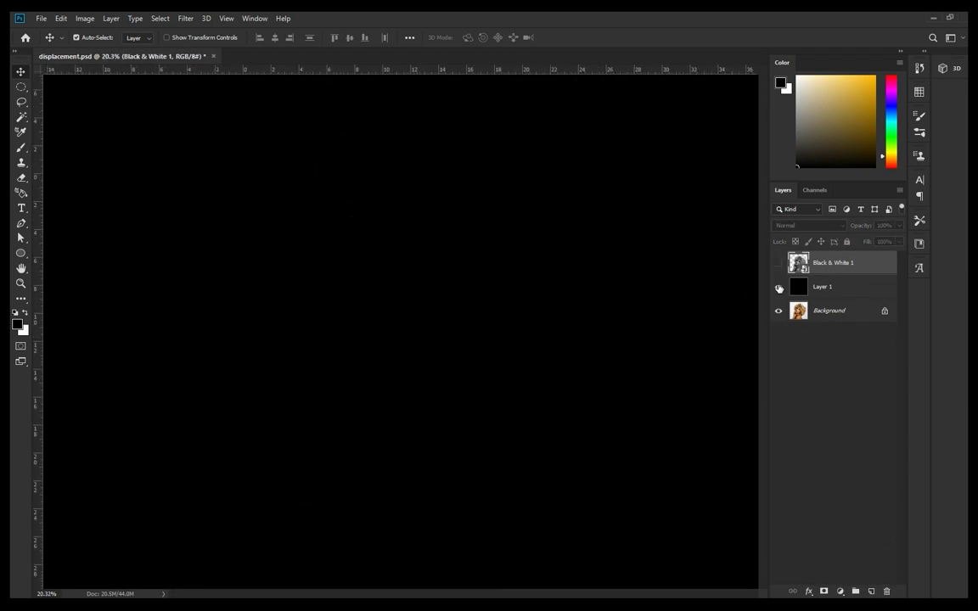
{"action": "left_click", "coordinate": [779, 286]}
{"action": "left_click", "coordinate": [830, 311]}
{"action": "left_click", "coordinate": [870, 591]}
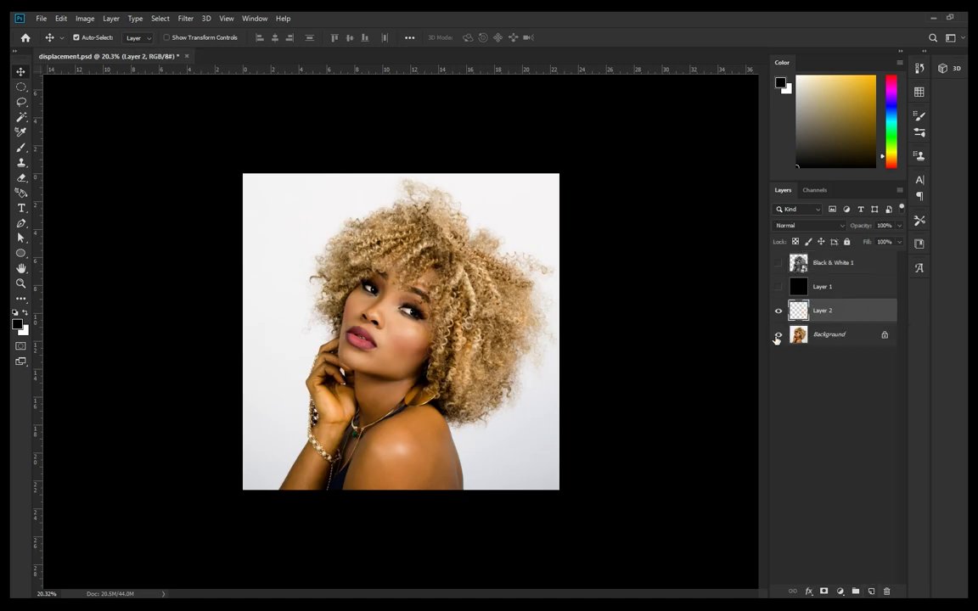
{"action": "left_click", "coordinate": [778, 336]}
{"action": "left_click_drag", "start_coordinate": [822, 312], "coordinate": [822, 276]}
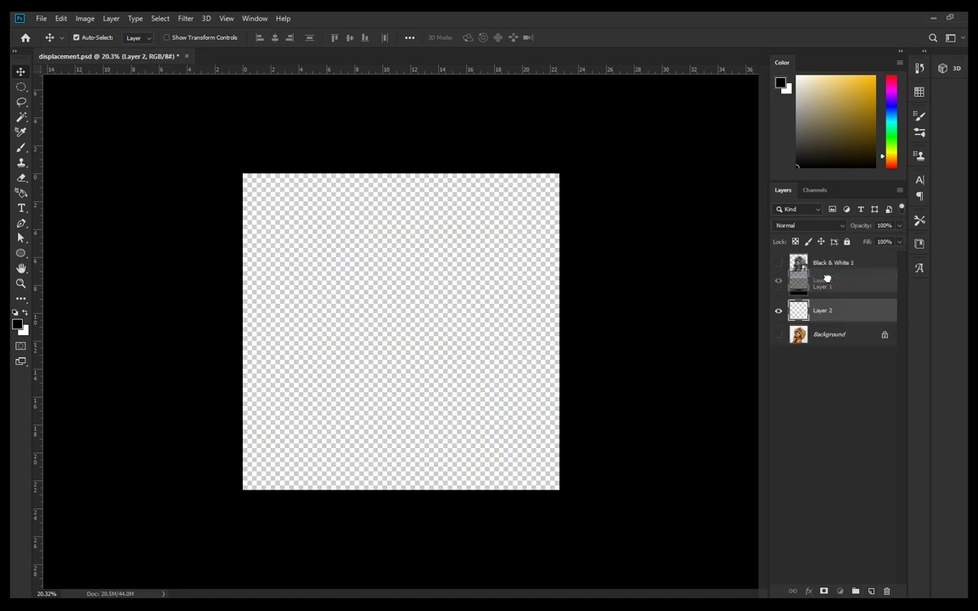
{"action": "left_click", "coordinate": [779, 311]}
{"action": "left_click", "coordinate": [780, 313]}
Set the pasteboard colour to Dark Gray and make black Layer 1 visible again
{"action": "right_click", "coordinate": [652, 278]}
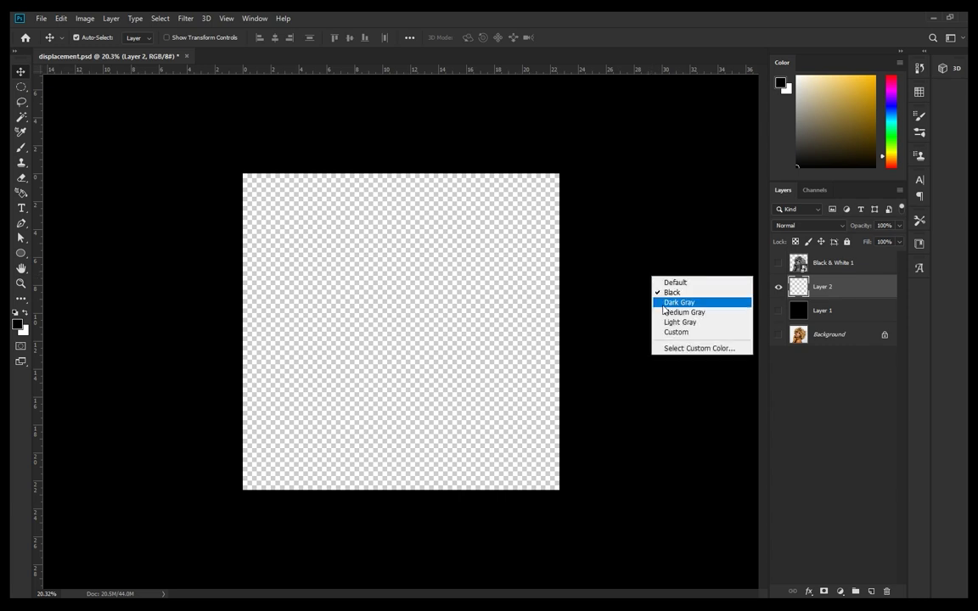
{"action": "left_click", "coordinate": [679, 303]}
{"action": "left_click", "coordinate": [779, 310]}
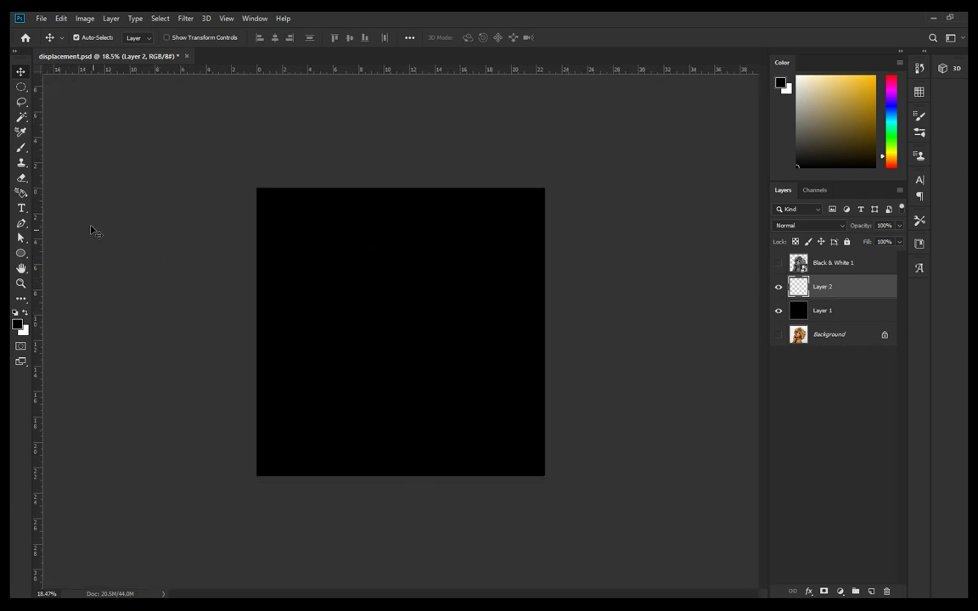
Draw a canvas-sized paragraph box, fill it with Lorem Ipsum, paste an extra copy, and commit
{"action": "key", "text": "t"}
{"action": "mouse_move", "coordinate": [263, 194]}
{"action": "left_mouse_down"}
{"action": "mouse_move", "coordinate": [442, 413]}
{"action": "mouse_move", "coordinate": [540, 472]}
{"action": "left_mouse_up"}
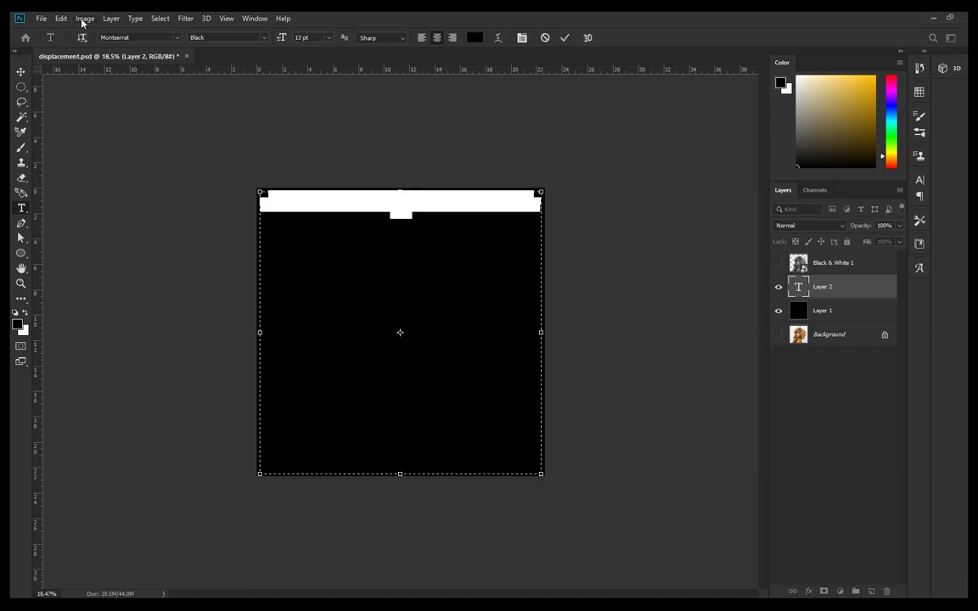
{"action": "left_click", "coordinate": [135, 18]}
{"action": "left_click", "coordinate": [151, 284]}
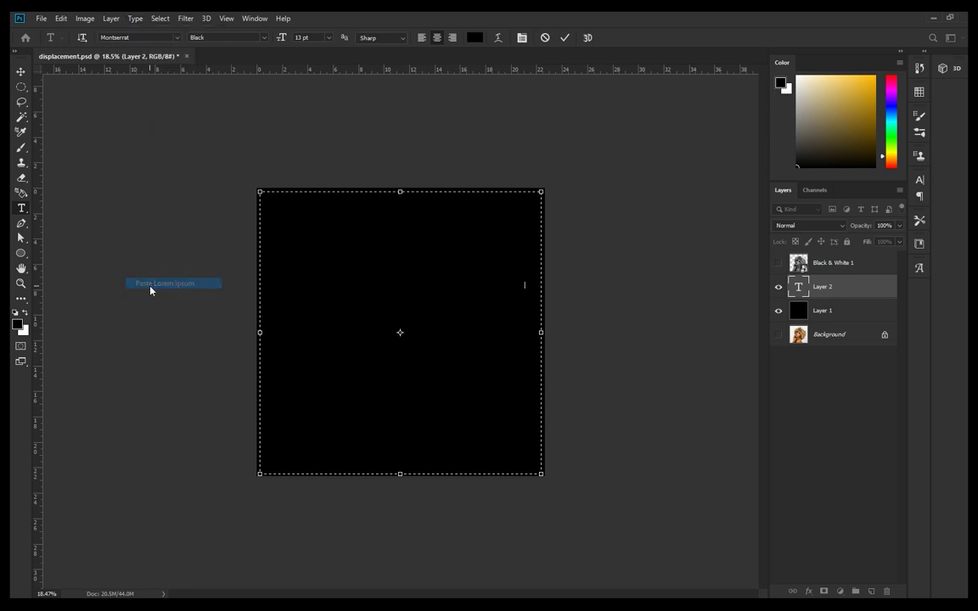
{"action": "left_click", "coordinate": [778, 313]}
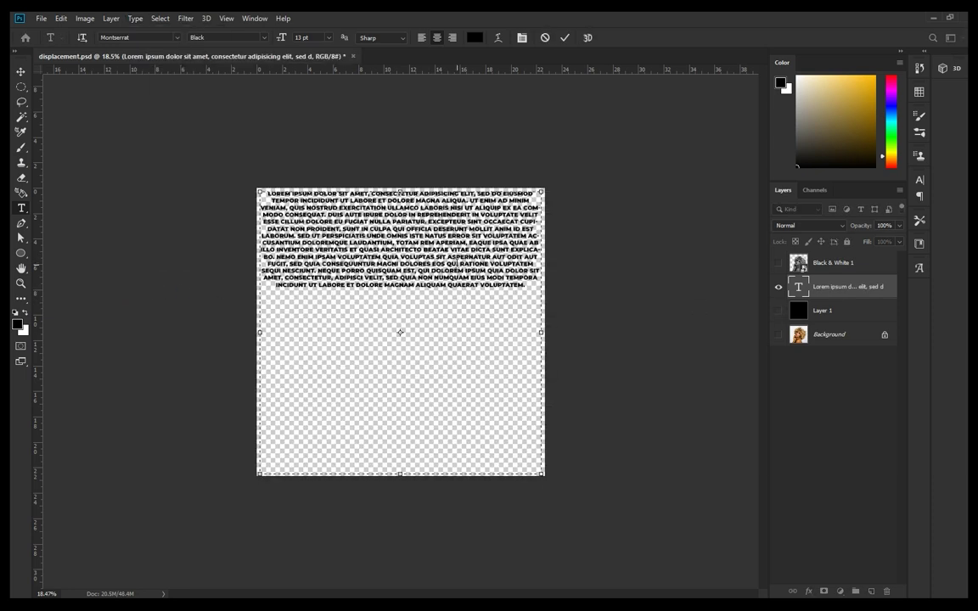
{"action": "key", "text": "Right"}
{"action": "key", "text": "ctrl+v"}
{"action": "key", "text": "ctrl+v"}
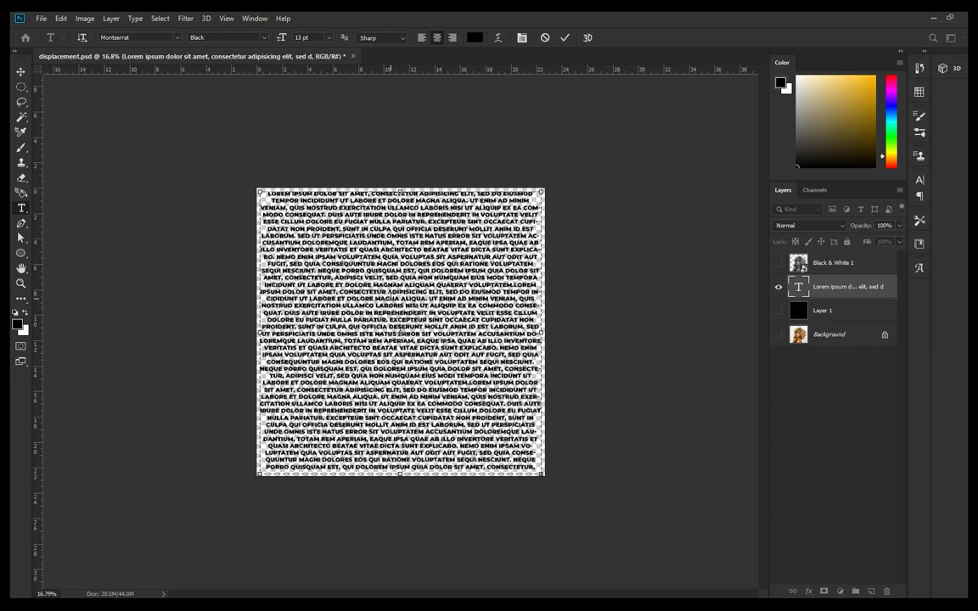
{"action": "scroll", "coordinate": [461, 302], "scroll_direction": "up", "scroll_amount": 1}
{"action": "left_click", "coordinate": [567, 39]}
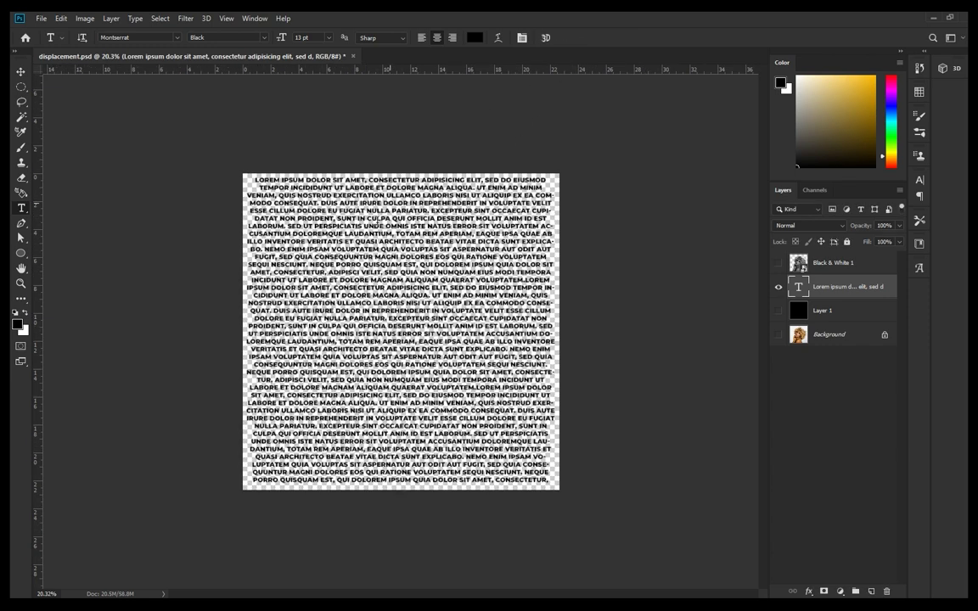
Convert the Lorem Ipsum text layer into a smart object
{"action": "right_click", "coordinate": [844, 294]}
{"action": "left_click", "coordinate": [730, 212]}
{"action": "scroll", "coordinate": [418, 321], "scroll_direction": "up", "scroll_amount": 2}
{"action": "scroll", "coordinate": [418, 321], "scroll_direction": "up", "scroll_amount": 1}
{"action": "key", "text": "v"}
{"action": "scroll", "coordinate": [418, 321], "scroll_direction": "down", "scroll_amount": 3}
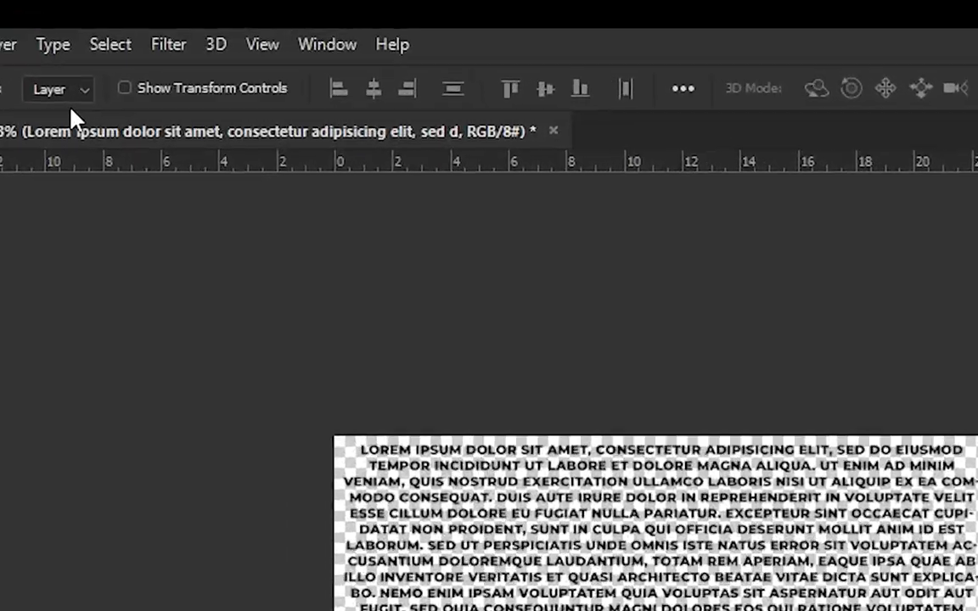
Apply Displace at 10/10 scale to the text, using displacement.psd as the map
{"action": "left_click", "coordinate": [185, 18]}
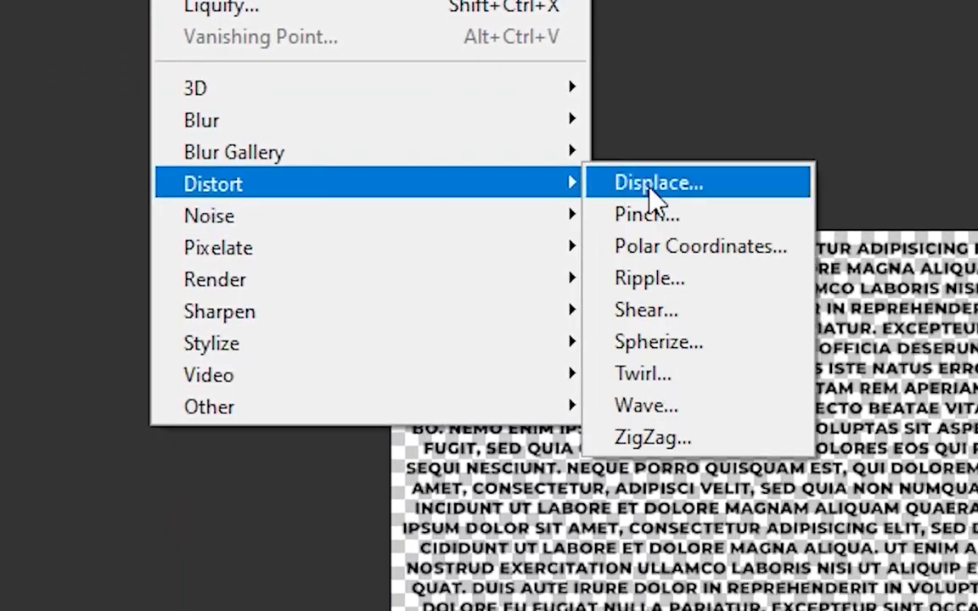
{"action": "left_click", "coordinate": [586, 183]}
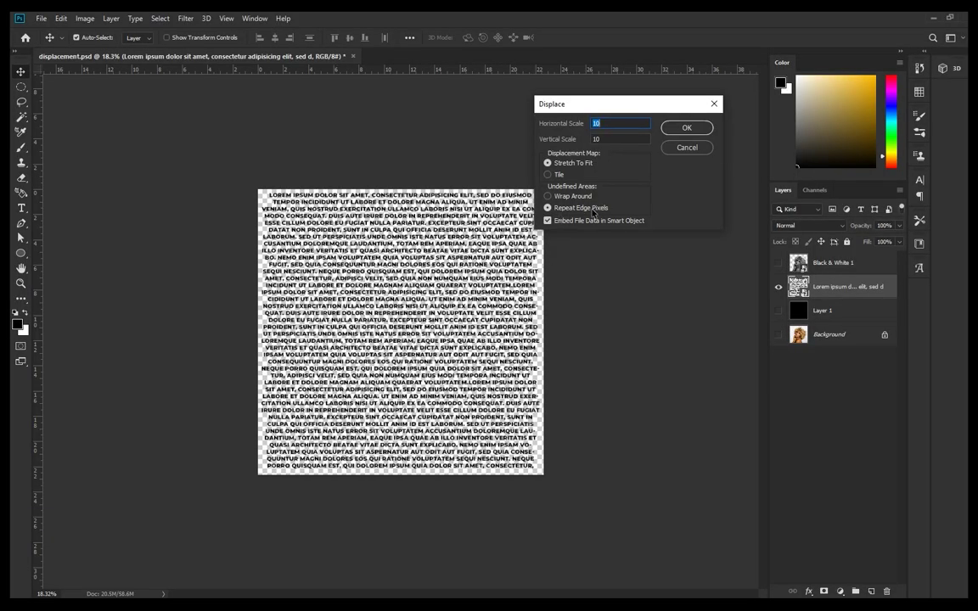
{"action": "left_click", "coordinate": [684, 128]}
{"action": "left_click", "coordinate": [147, 123]}
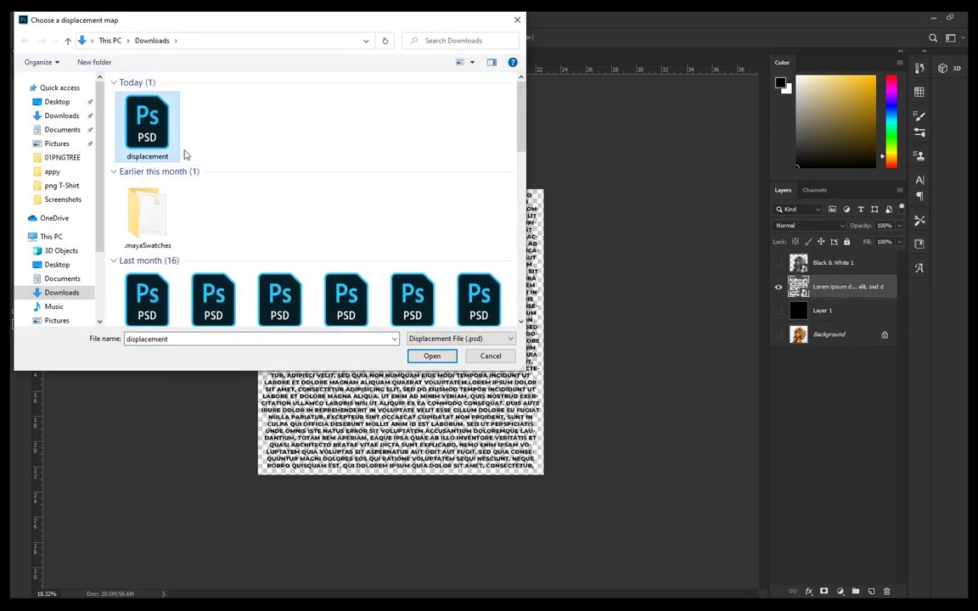
{"action": "left_click", "coordinate": [432, 356]}
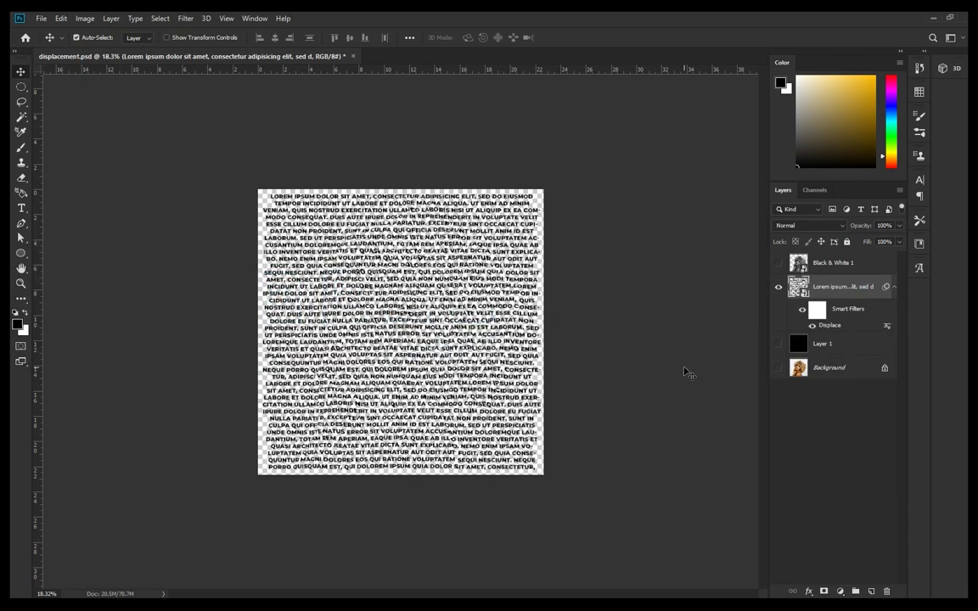
{"action": "scroll", "coordinate": [371, 308], "scroll_direction": "up", "scroll_amount": 3}
Show Black & White 1, clip it to the displaced text layer, and show black Layer 1
{"action": "scroll", "coordinate": [371, 307], "scroll_direction": "down", "scroll_amount": 3}
{"action": "scroll", "coordinate": [445, 311], "scroll_direction": "up", "scroll_amount": 1}
{"action": "scroll", "coordinate": [445, 310], "scroll_direction": "up", "scroll_amount": 1}
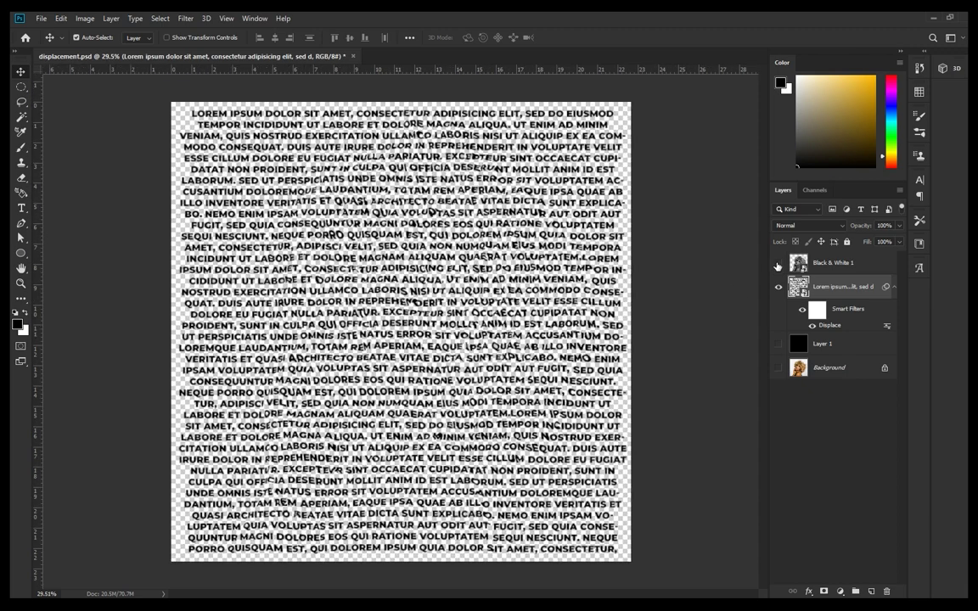
{"action": "left_click", "coordinate": [778, 265]}
{"action": "scroll", "coordinate": [499, 247], "scroll_direction": "down", "scroll_amount": 2}
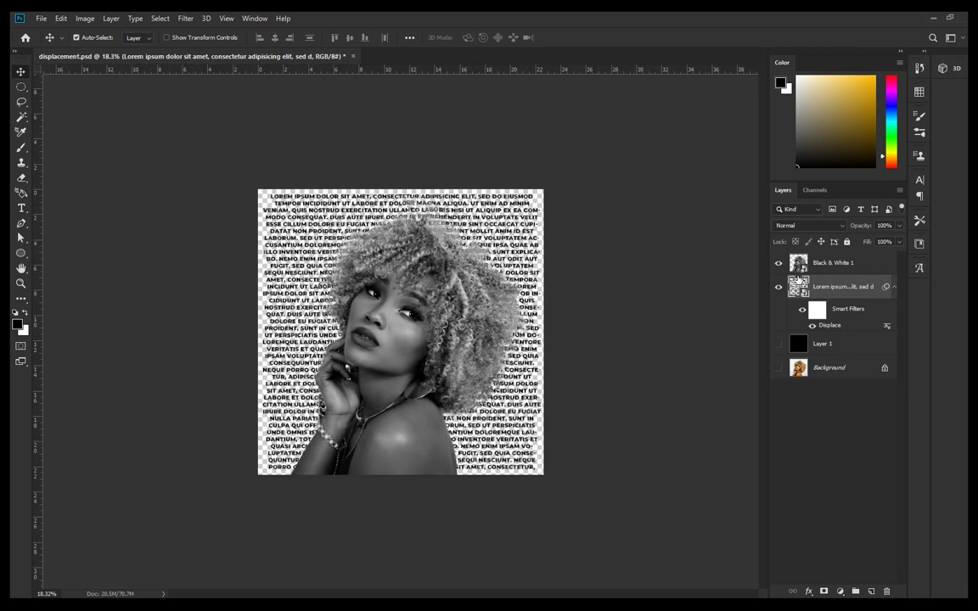
{"action": "left_click", "coordinate": [821, 275], "text": "alt"}
{"action": "left_click", "coordinate": [778, 344]}
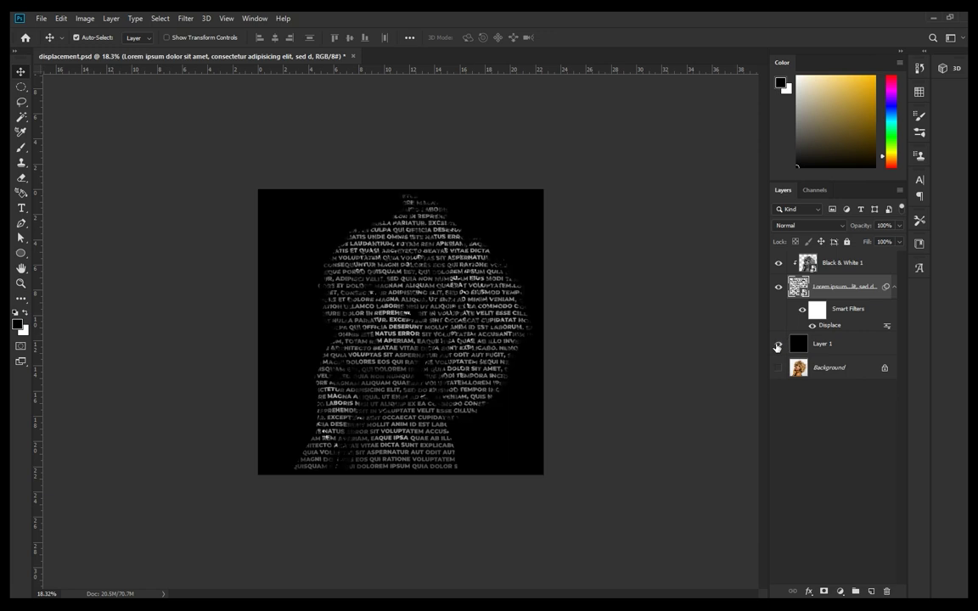
Select Black & White 1 and bring up the adjustment layer list
{"action": "scroll", "coordinate": [441, 327], "scroll_direction": "up", "scroll_amount": 3}
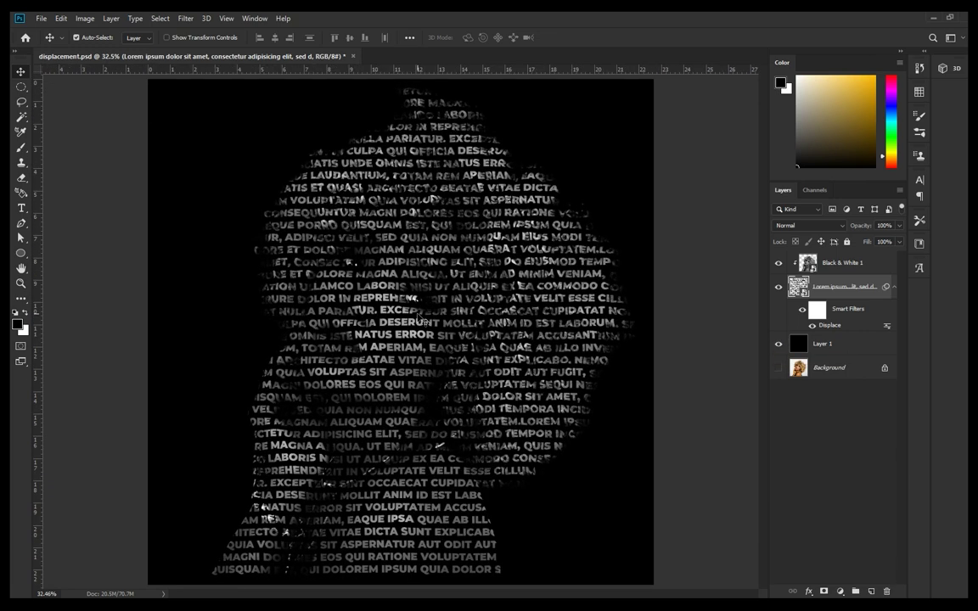
{"action": "scroll", "coordinate": [419, 329], "scroll_direction": "down", "scroll_amount": 1}
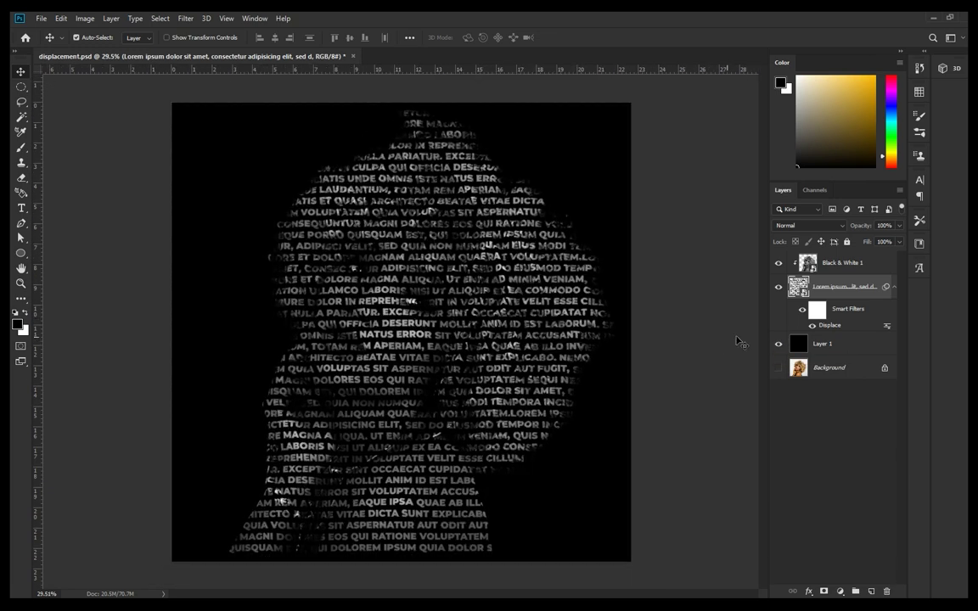
{"action": "left_click", "coordinate": [840, 263]}
{"action": "left_click", "coordinate": [839, 591]}
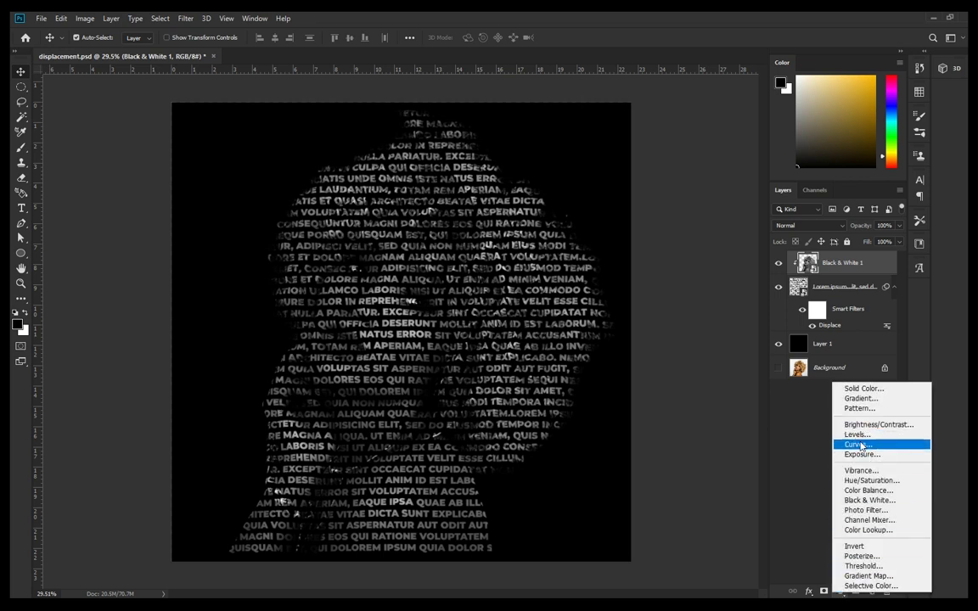
Add a Curves layer clipped to Black & White 1 and raise the RGB midtones
{"action": "left_click", "coordinate": [860, 445]}
{"action": "left_click", "coordinate": [656, 418]}
{"action": "left_click_drag", "start_coordinate": [650, 245], "coordinate": [650, 229]}
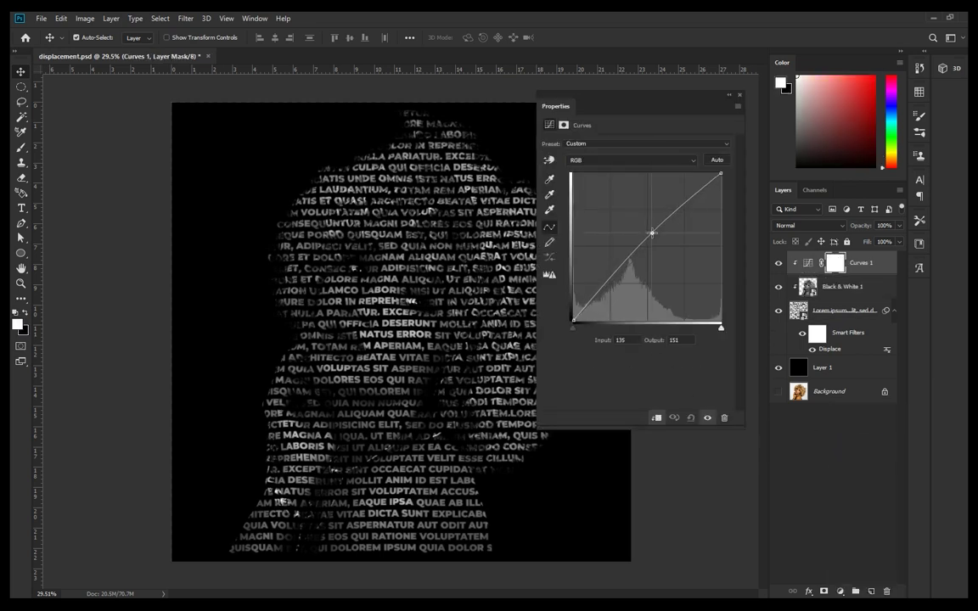
Add a point on the Red curve and pull the RGB white point left to brighten highlights
{"action": "left_click", "coordinate": [601, 160]}
{"action": "left_click", "coordinate": [602, 174]}
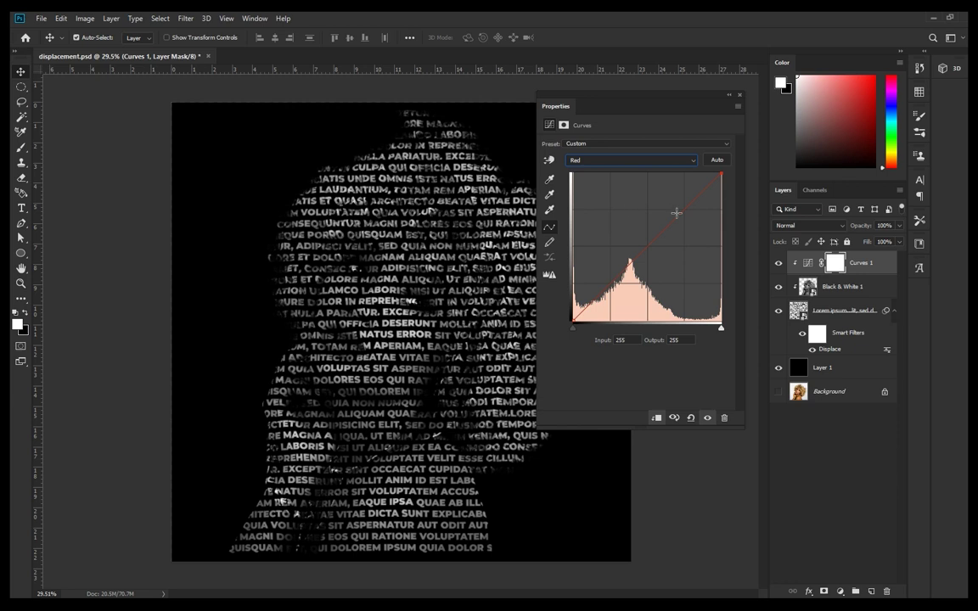
{"action": "left_click", "coordinate": [677, 210]}
{"action": "left_click", "coordinate": [632, 160]}
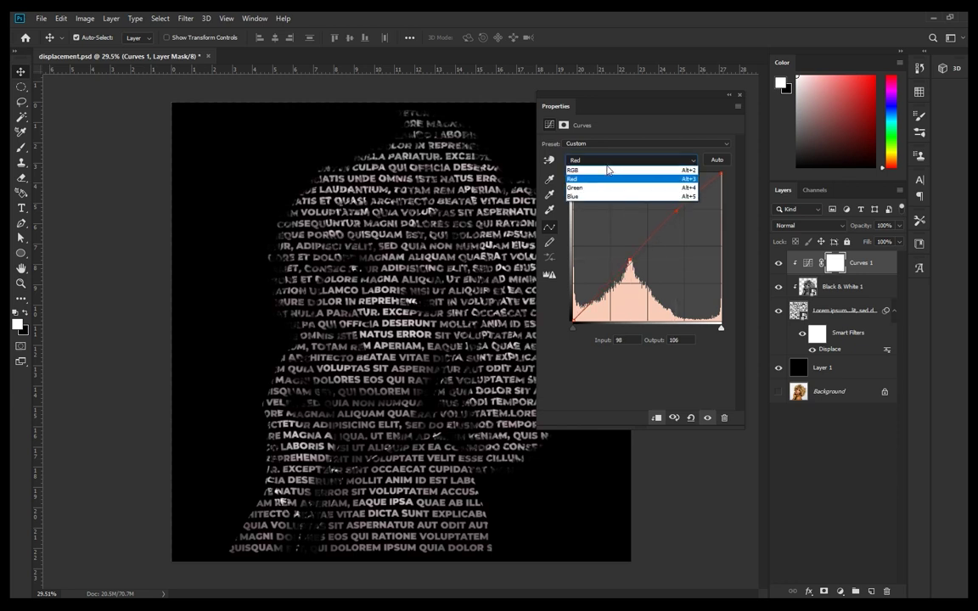
{"action": "left_click", "coordinate": [595, 170]}
{"action": "mouse_move", "coordinate": [720, 328]}
{"action": "left_mouse_down"}
{"action": "mouse_move", "coordinate": [692, 325]}
{"action": "mouse_move", "coordinate": [701, 324]}
{"action": "left_mouse_up"}
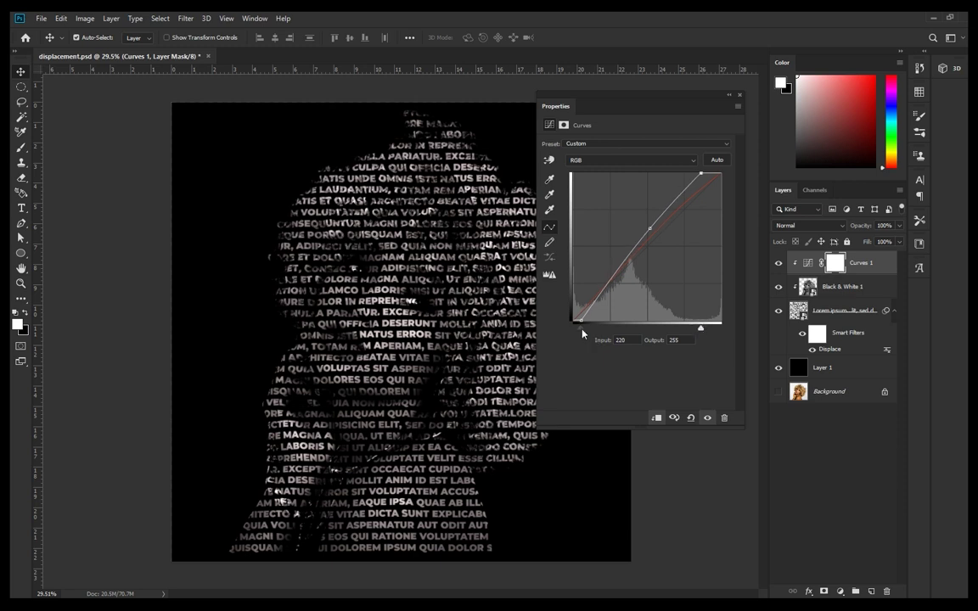
{"action": "left_click", "coordinate": [739, 95]}
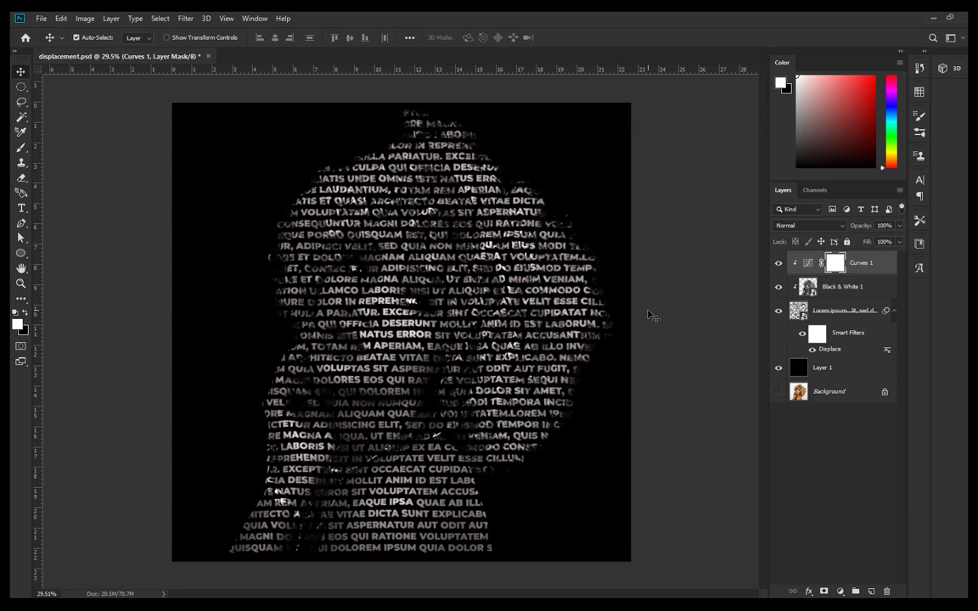